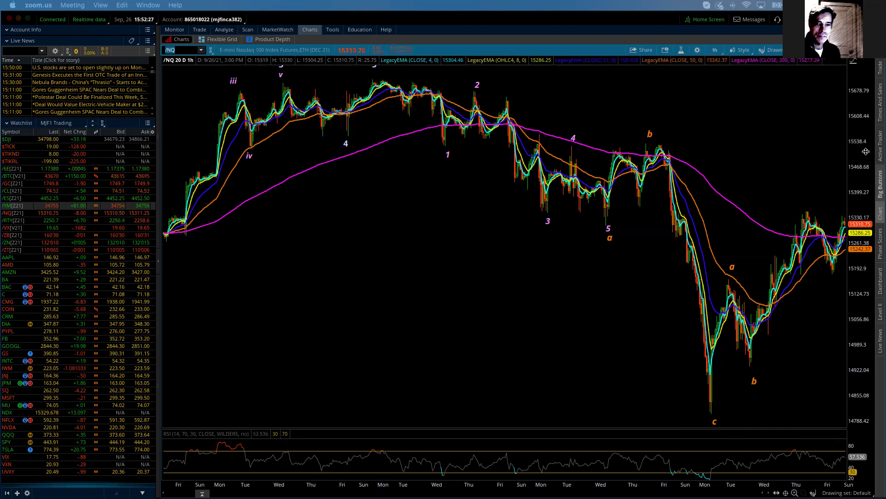
Compress the price scale and draw a Fibonacci retracement from the wave 5 high, about 15715, to the wave A low, about 14808
{"action": "left_click_drag", "start_coordinate": [866, 151], "coordinate": [866, 207]}
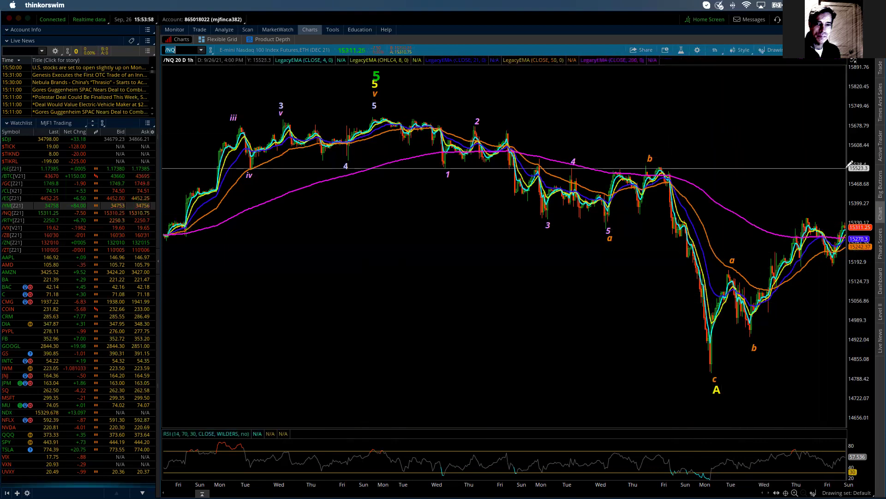
{"action": "left_click", "coordinate": [767, 50]}
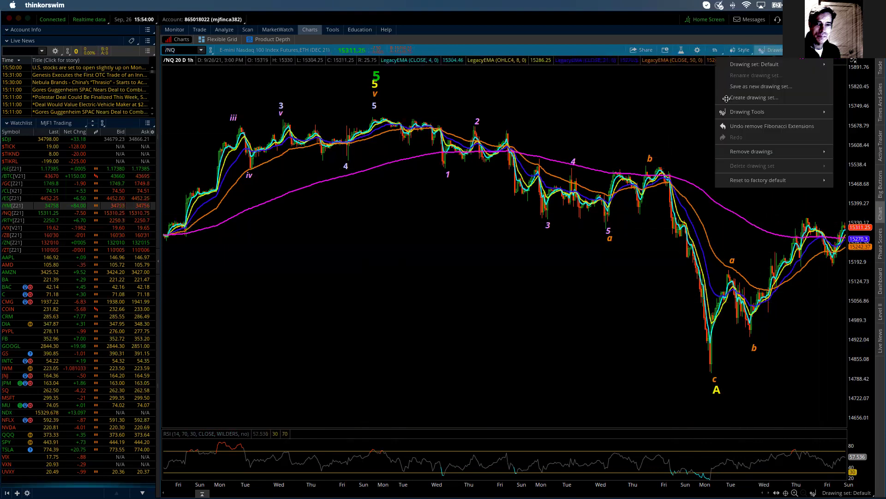
{"action": "mouse_move", "coordinate": [785, 112]}
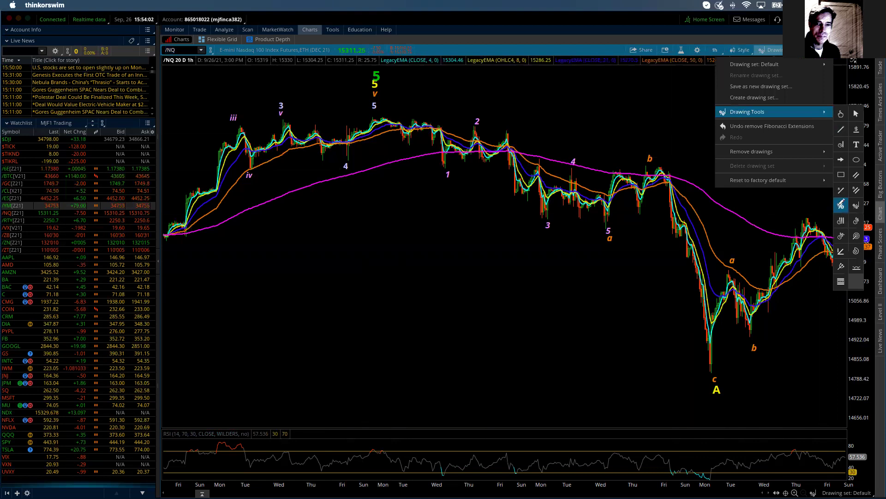
{"action": "left_click", "coordinate": [839, 209]}
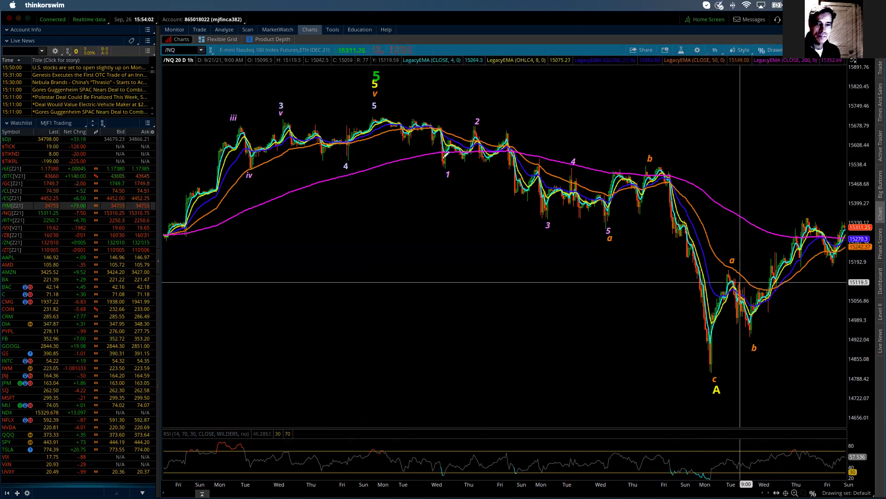
{"action": "left_click", "coordinate": [375, 111]}
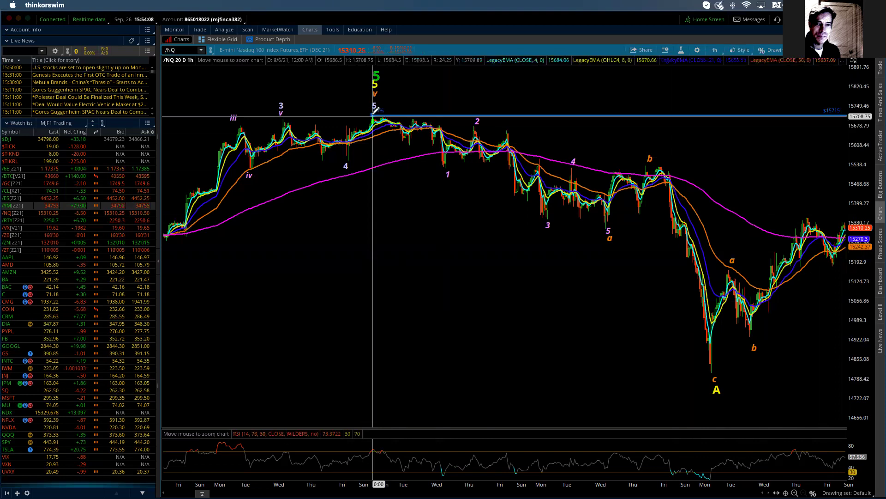
{"action": "left_click", "coordinate": [683, 355]}
{"action": "left_click_drag", "start_coordinate": [708, 366], "coordinate": [715, 368]}
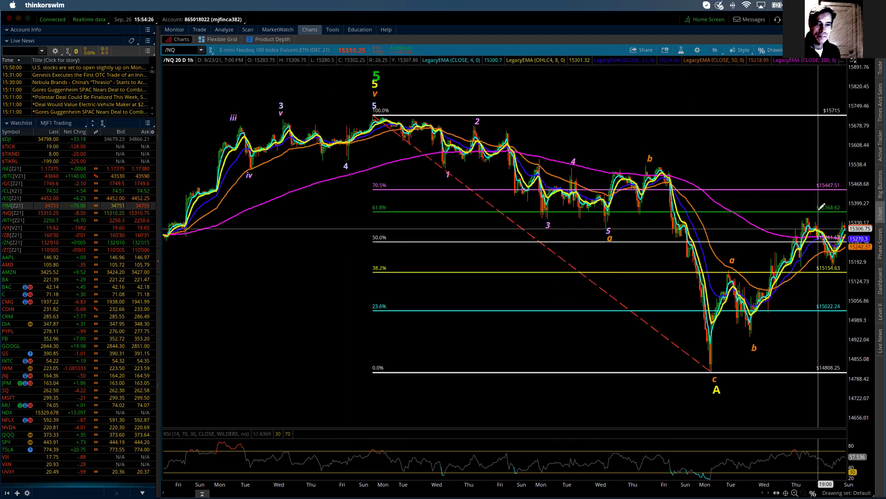
{"action": "mouse_move", "coordinate": [822, 206]}
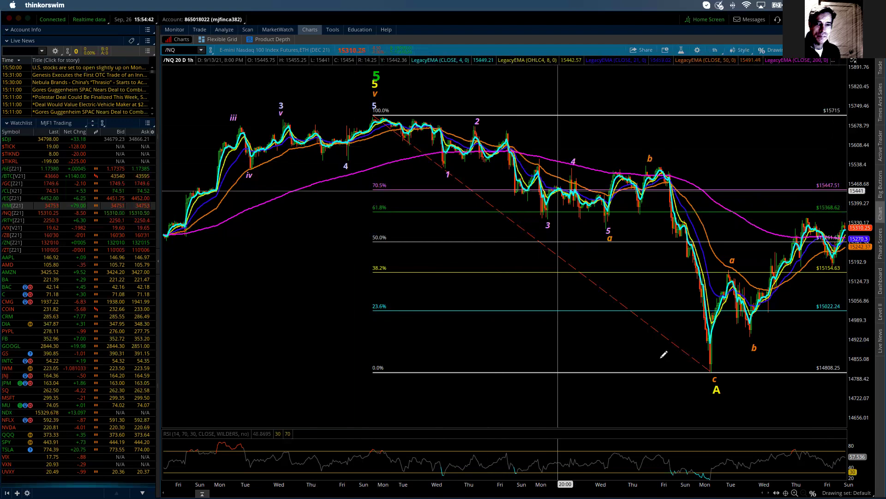
{"action": "left_click", "coordinate": [691, 368]}
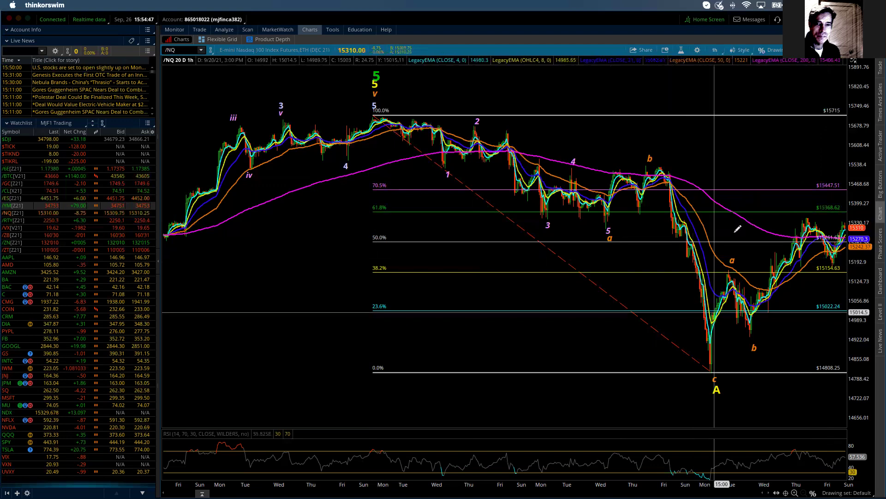
Draw a Fibonacci extension from the wave A low to the following orange a high, anchored at the orange b low, about 14930.5
{"action": "left_click", "coordinate": [767, 49]}
{"action": "mouse_move", "coordinate": [743, 112]}
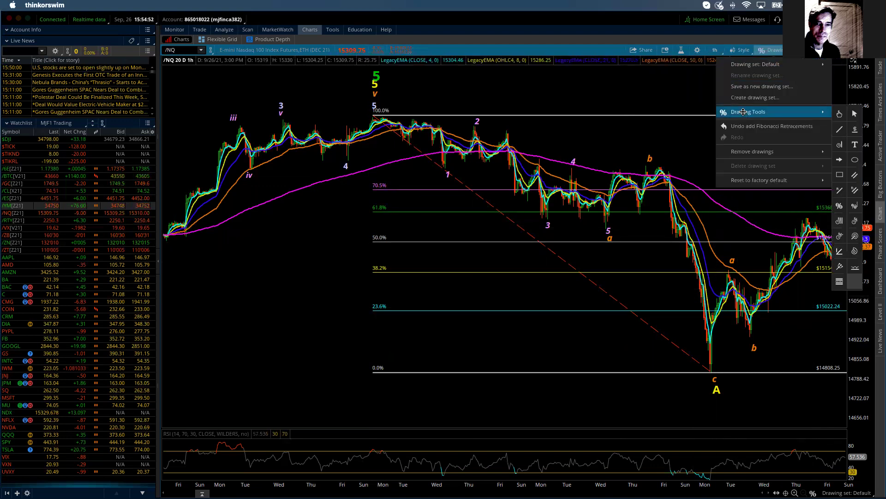
{"action": "left_click", "coordinate": [855, 207]}
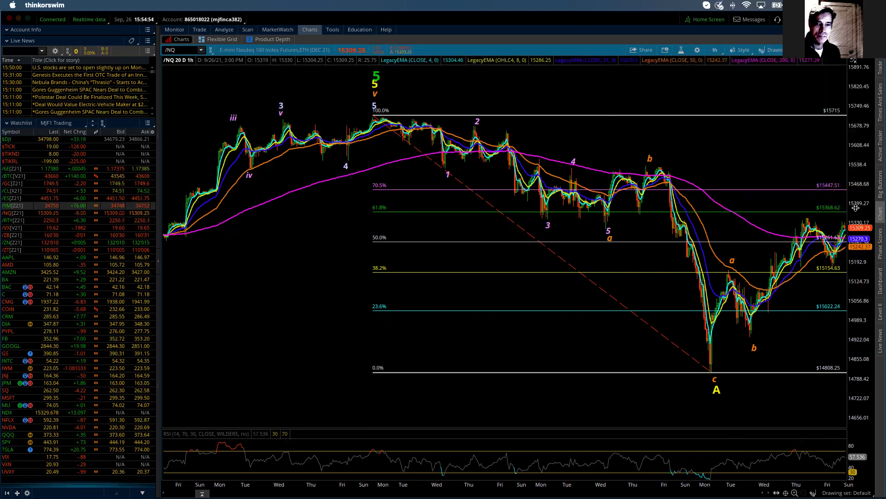
{"action": "left_click", "coordinate": [715, 368]}
{"action": "left_click", "coordinate": [711, 371]}
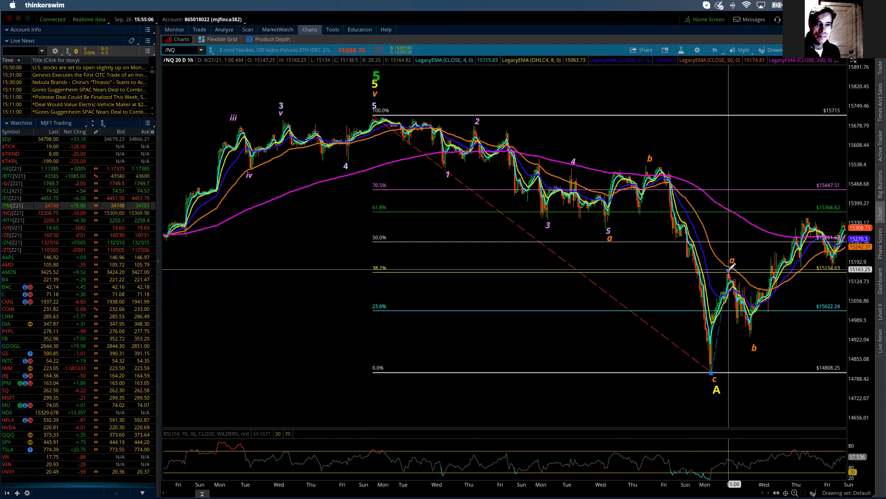
{"action": "left_click", "coordinate": [729, 271]}
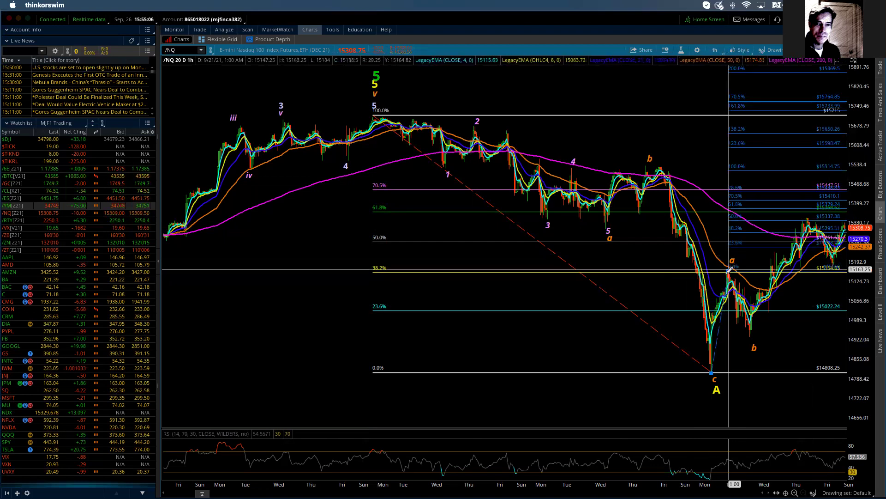
{"action": "left_click", "coordinate": [754, 334]}
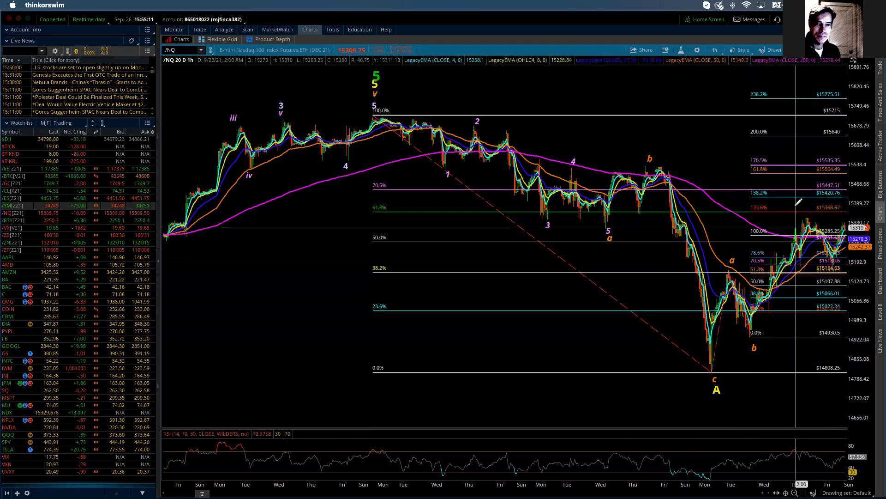
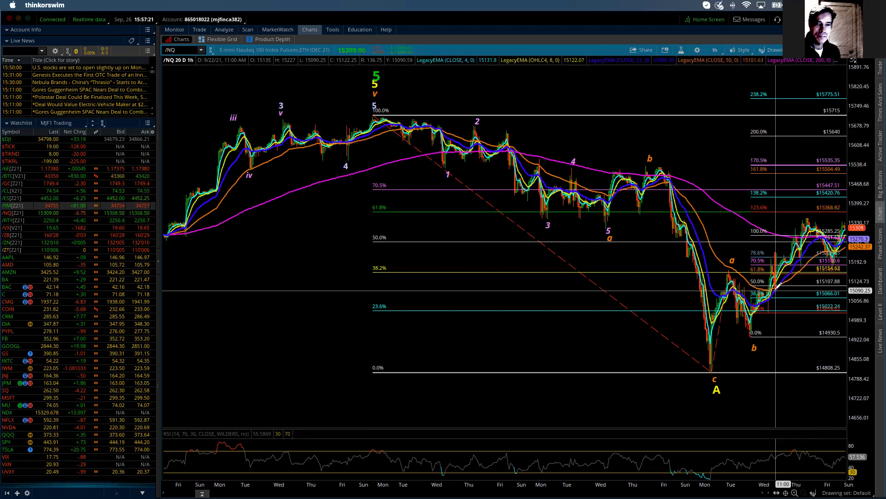
Draw a Fibonacci extension from Wednesday's pullback low after b to Thursday's swing high, anchored at Friday's low, about 15174.5
{"action": "right_click", "coordinate": [778, 286]}
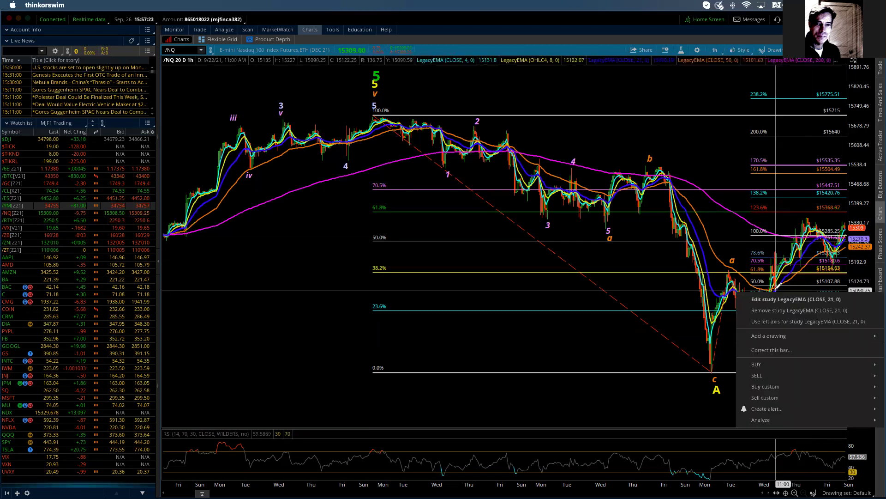
{"action": "mouse_move", "coordinate": [776, 336]}
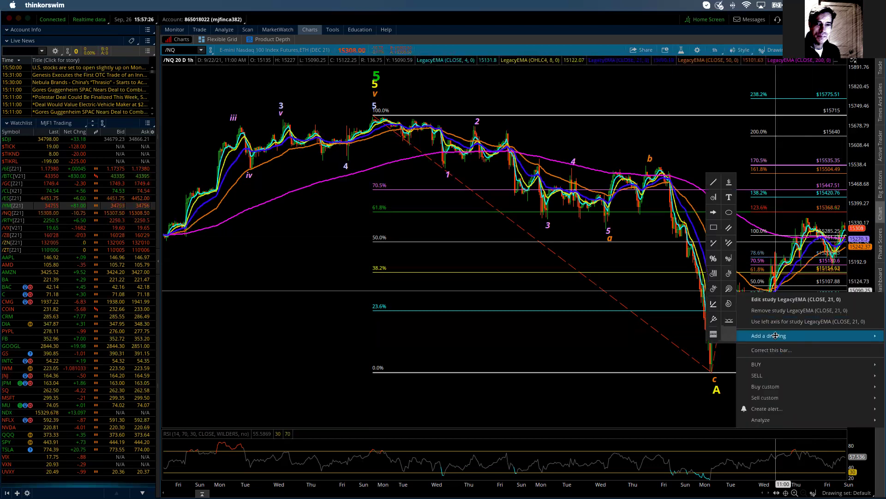
{"action": "left_click", "coordinate": [729, 258]}
{"action": "left_click", "coordinate": [775, 289]}
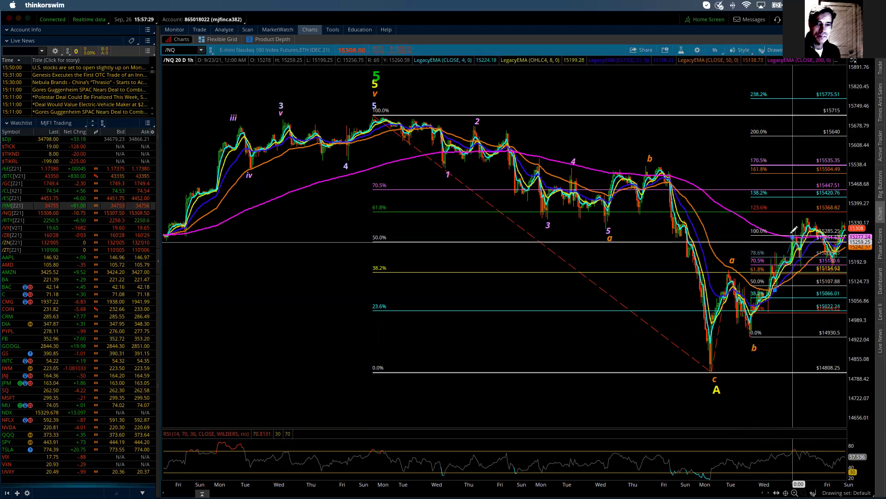
{"action": "left_click", "coordinate": [808, 215]}
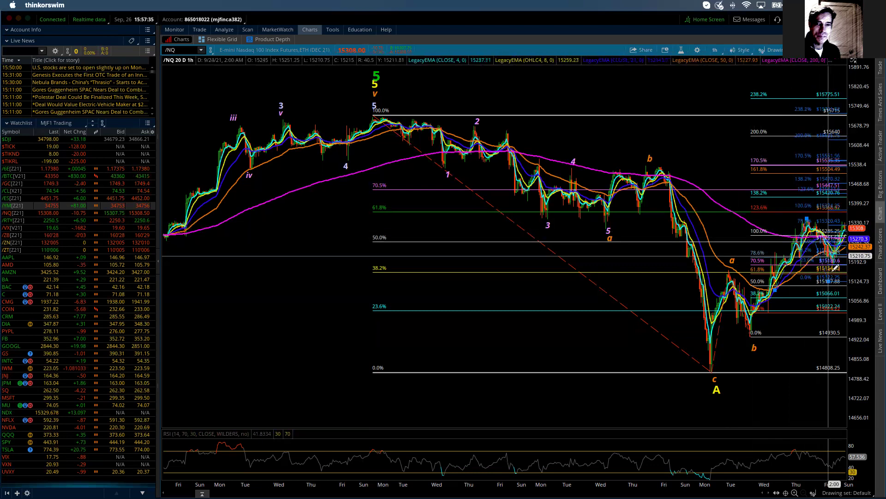
{"action": "left_click", "coordinate": [836, 262]}
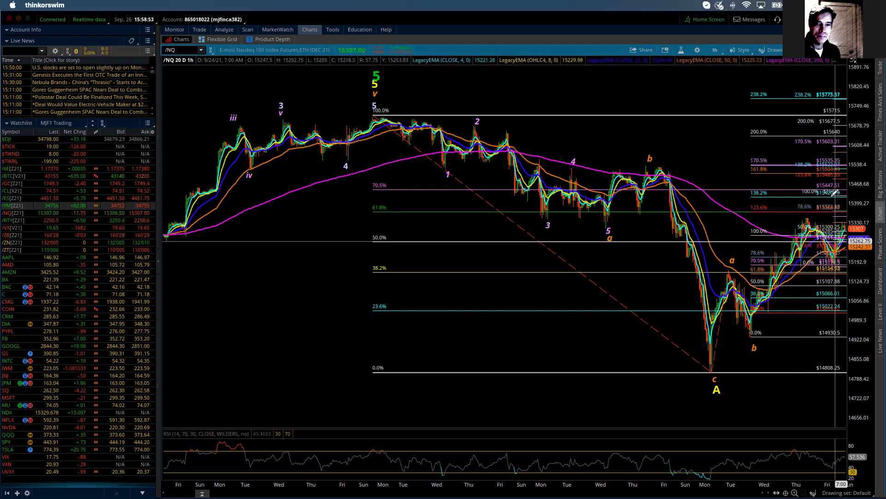
{"action": "mouse_move", "coordinate": [833, 255]}
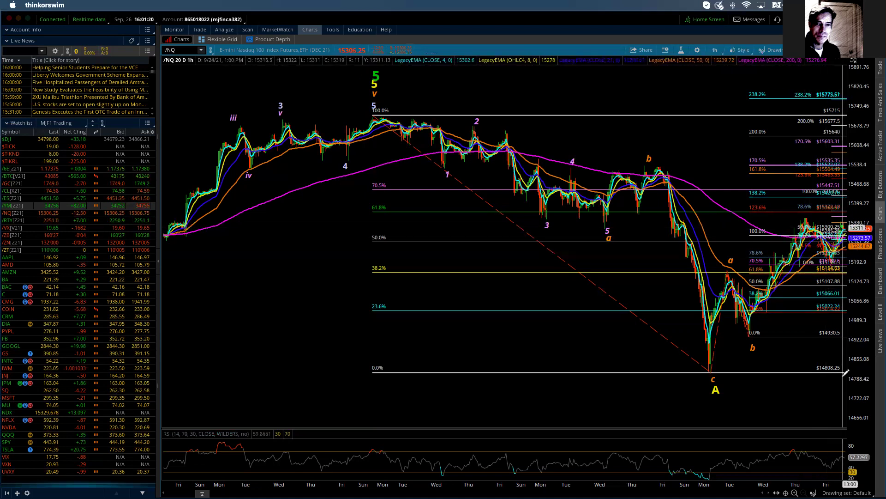
Remove the Fibonacci retracement and both Fibonacci extensions from the chart
{"action": "right_click", "coordinate": [613, 293]}
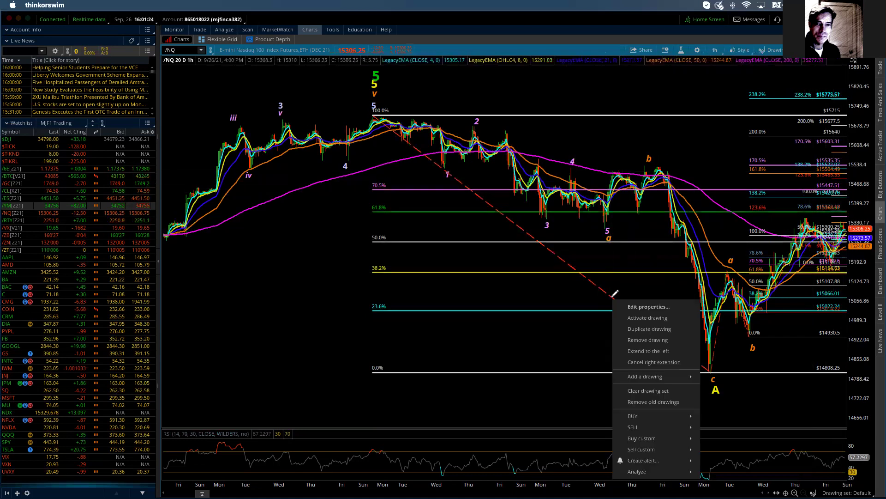
{"action": "left_click", "coordinate": [642, 341]}
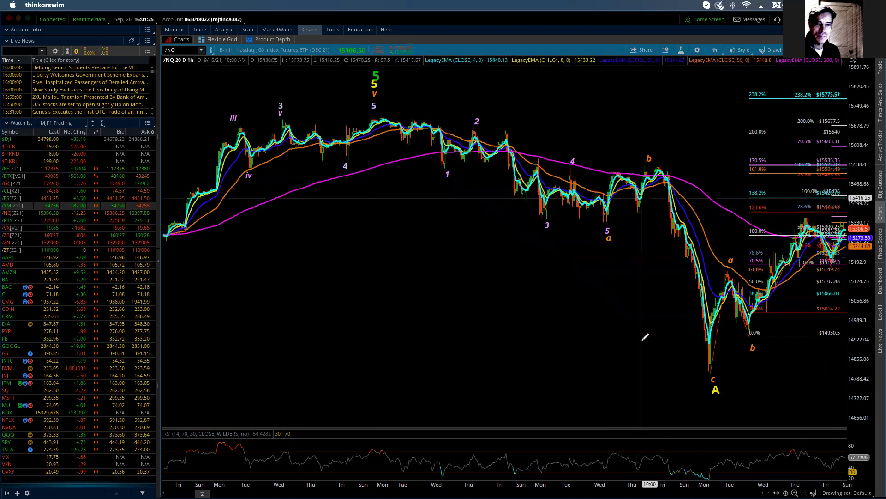
{"action": "right_click", "coordinate": [719, 328]}
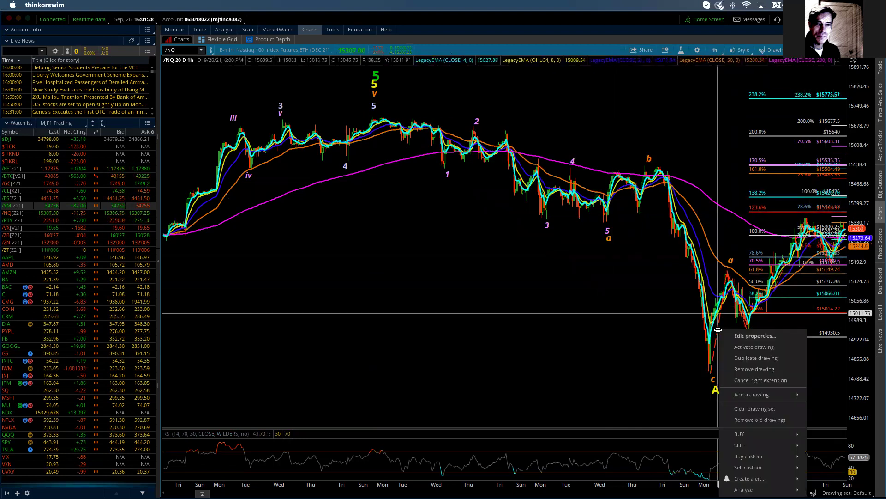
{"action": "left_click", "coordinate": [743, 368]}
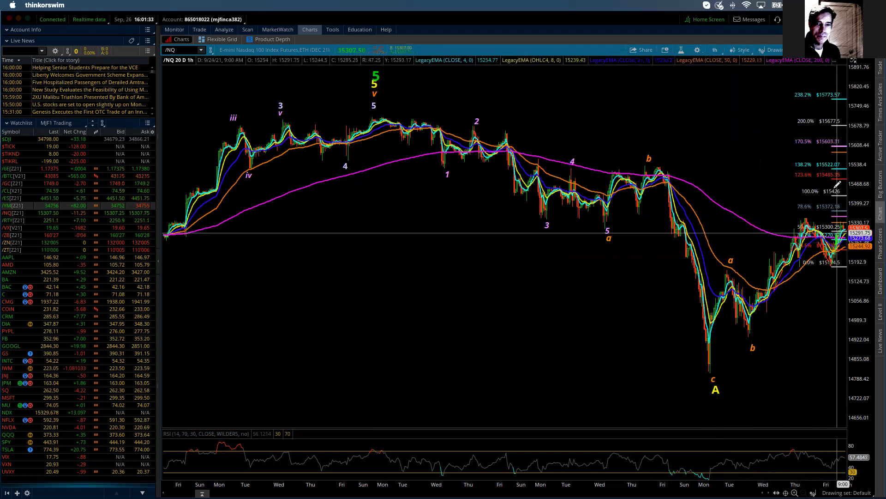
{"action": "right_click", "coordinate": [782, 276]}
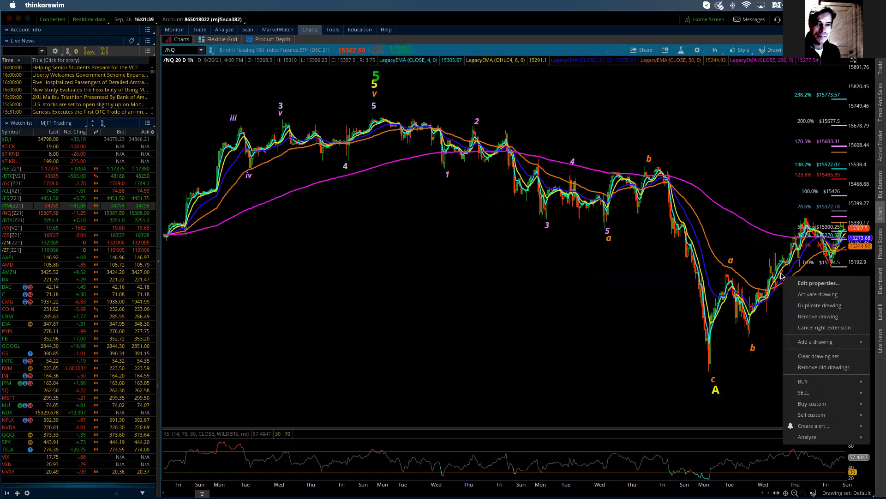
{"action": "left_click", "coordinate": [804, 313]}
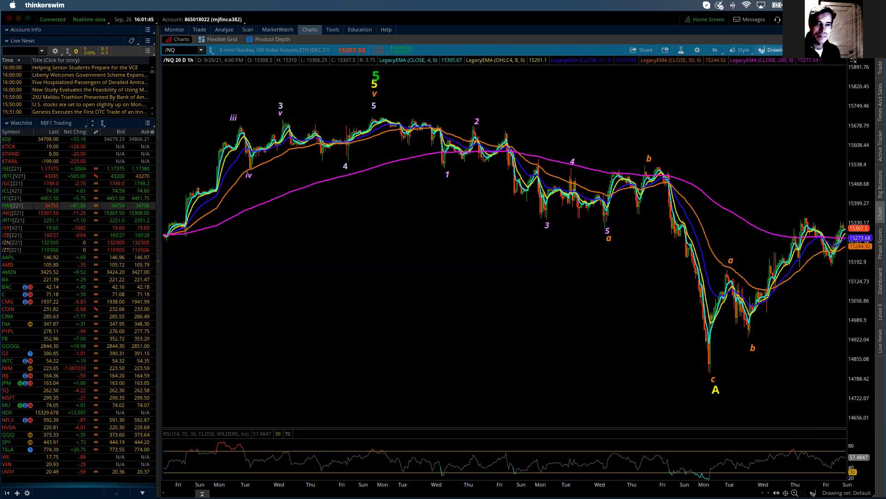
Draw a Fibonacci extension from the wave 5 high to the wave A low, anchored at about 15424.25 above the latest swing high
{"action": "left_click", "coordinate": [774, 51]}
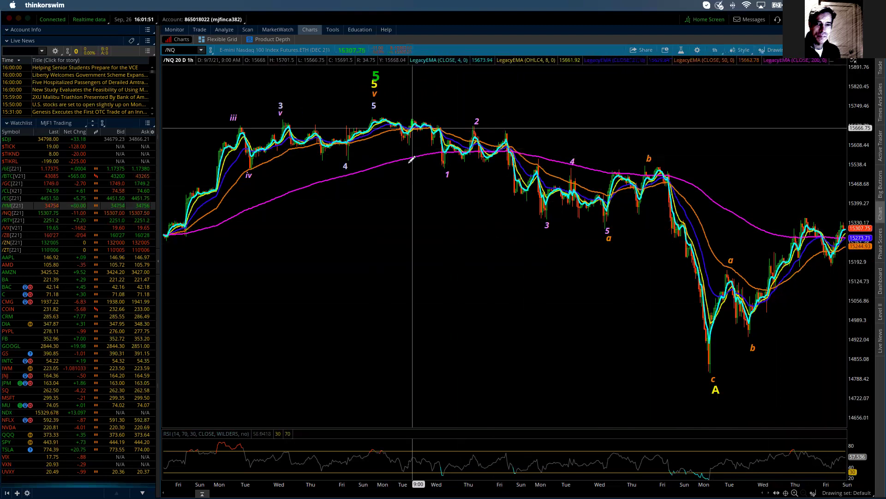
{"action": "left_click", "coordinate": [373, 117]}
{"action": "left_click", "coordinate": [675, 374]}
{"action": "left_click_drag", "start_coordinate": [699, 368], "coordinate": [713, 368]}
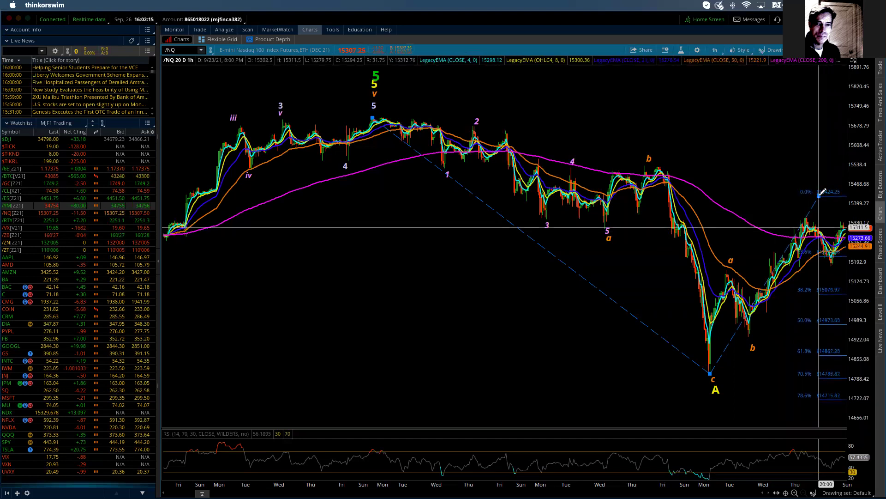
{"action": "left_click", "coordinate": [823, 192]}
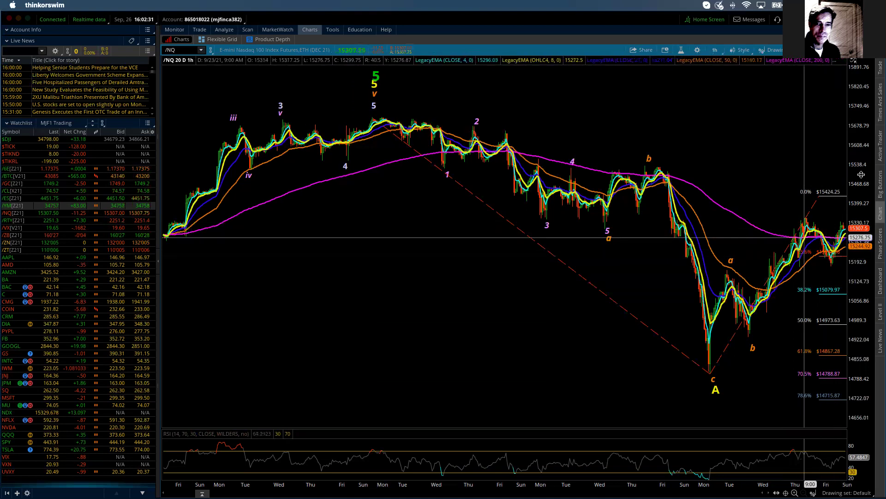
Compress the price scale to examine the extension's lower targets down to 170.5%, and restore the automatic price fit
{"action": "left_click_drag", "start_coordinate": [861, 159], "coordinate": [860, 250]}
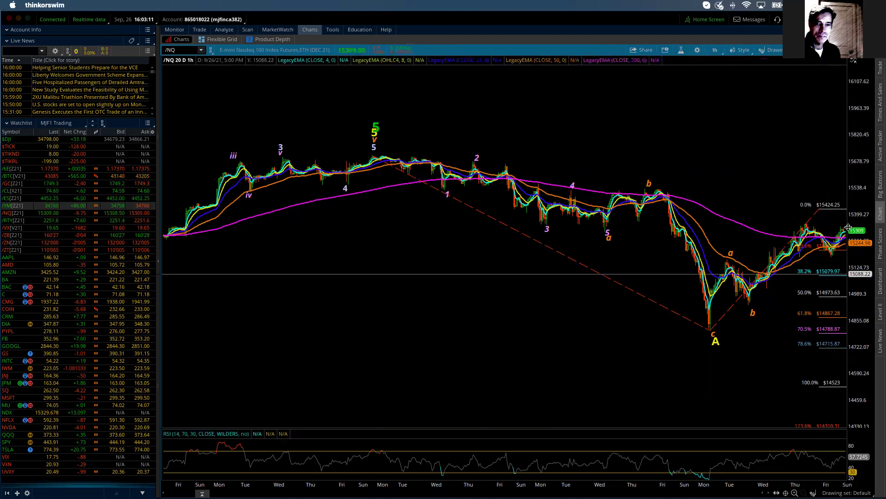
{"action": "left_click_drag", "start_coordinate": [862, 229], "coordinate": [866, 315]}
{"action": "left_click_drag", "start_coordinate": [815, 404], "coordinate": [811, 401]}
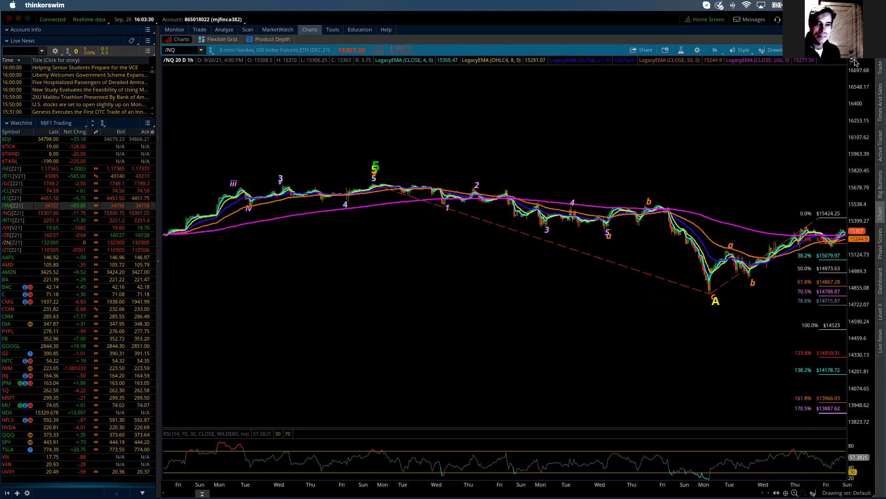
{"action": "left_click", "coordinate": [853, 60]}
{"action": "left_click", "coordinate": [794, 73]}
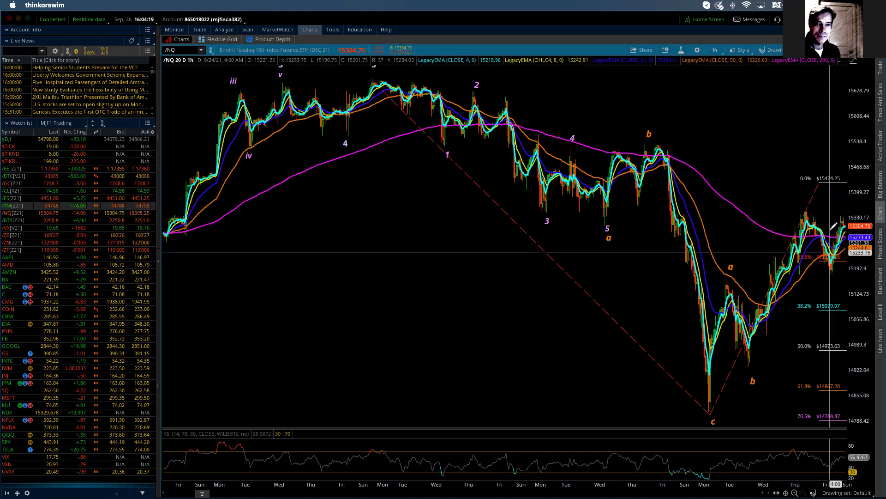
Examine the chart on the 5 D : 15m and 5 D : 5m time frames, enlarging the rise from Friday's low to the latest candles
{"action": "left_click", "coordinate": [715, 51]}
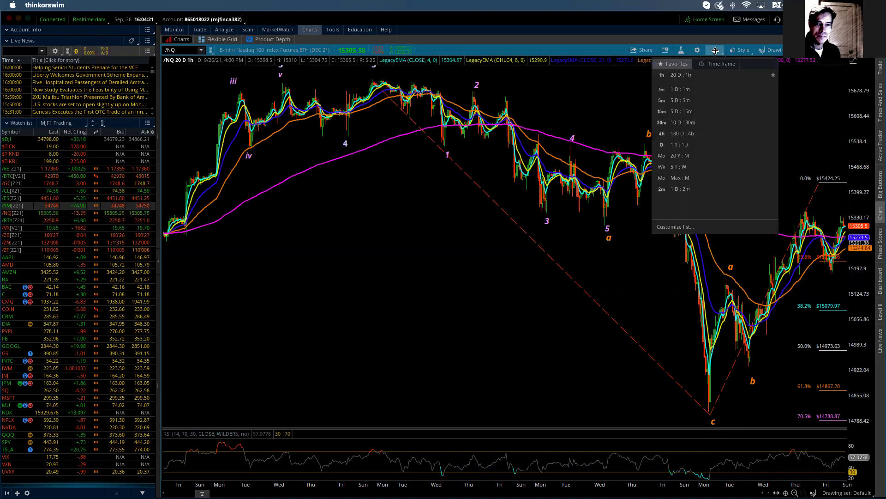
{"action": "left_click", "coordinate": [684, 111]}
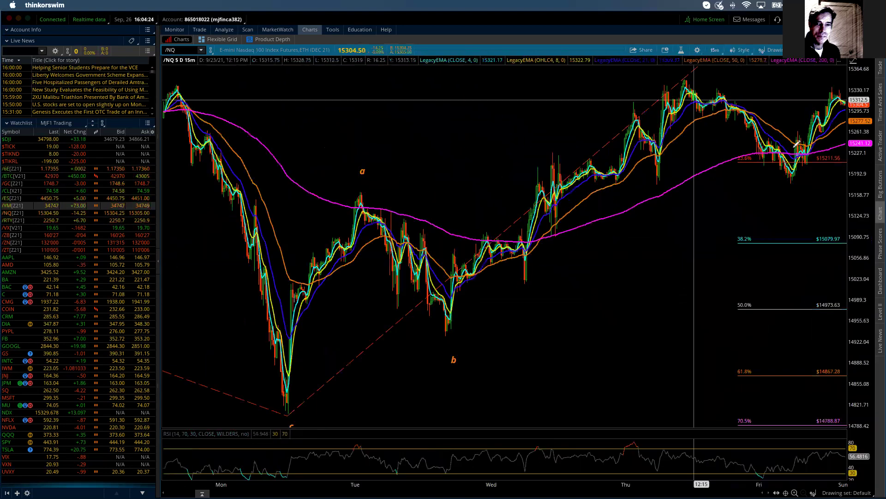
{"action": "left_click", "coordinate": [714, 50]}
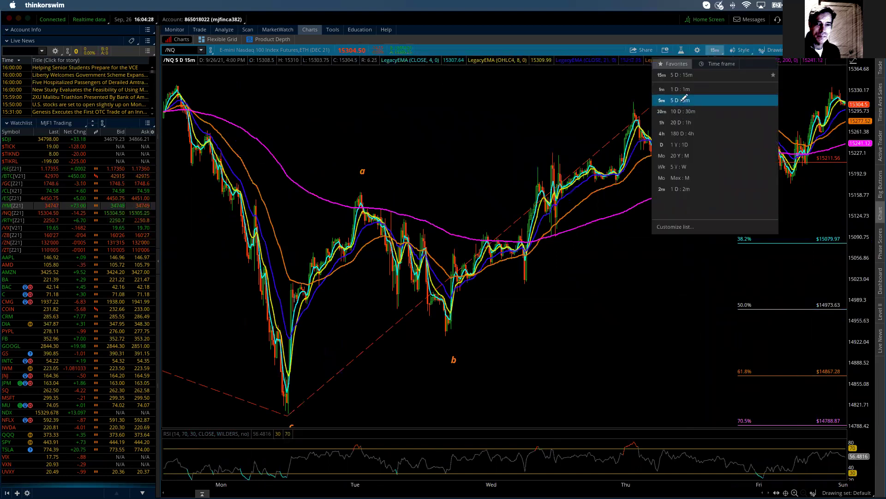
{"action": "left_click", "coordinate": [684, 100]}
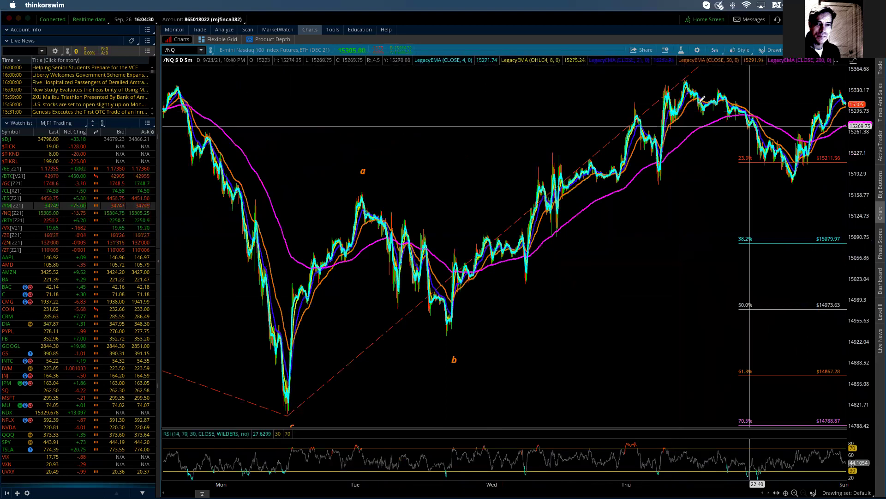
{"action": "left_click_drag", "start_coordinate": [636, 85], "coordinate": [868, 94]}
{"action": "left_click_drag", "start_coordinate": [629, 134], "coordinate": [849, 124]}
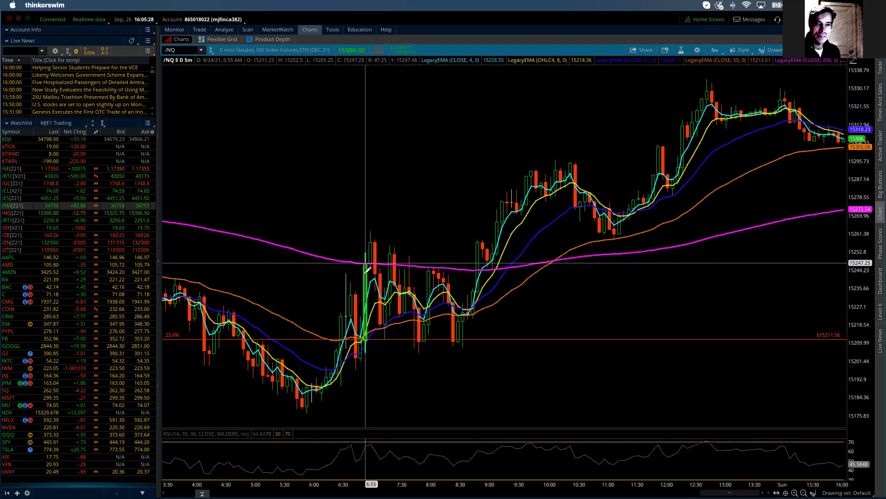
Switch the chart to the 1 D : 2m time frame and examine Friday's swings from about 4:40 to 8:10
{"action": "left_click", "coordinate": [715, 50]}
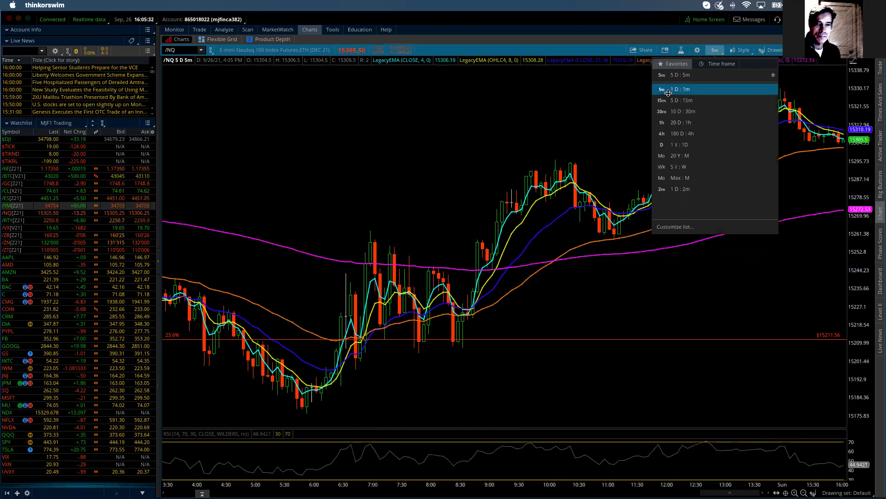
{"action": "left_click", "coordinate": [676, 189]}
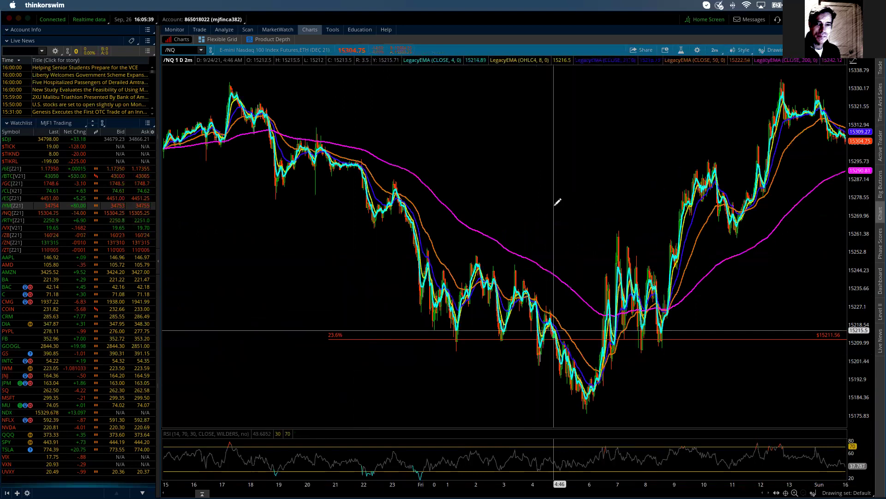
{"action": "left_click_drag", "start_coordinate": [558, 202], "coordinate": [821, 194]}
{"action": "left_click_drag", "start_coordinate": [792, 75], "coordinate": [606, 229]}
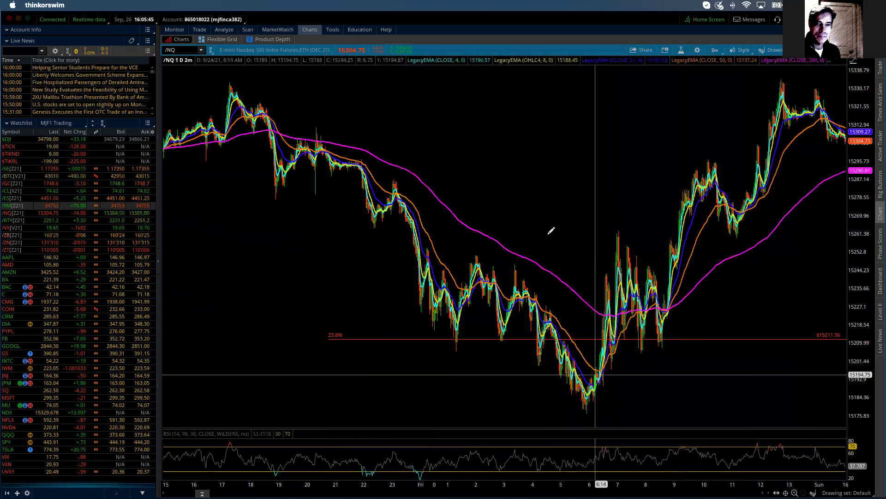
{"action": "left_click_drag", "start_coordinate": [550, 311], "coordinate": [652, 224]}
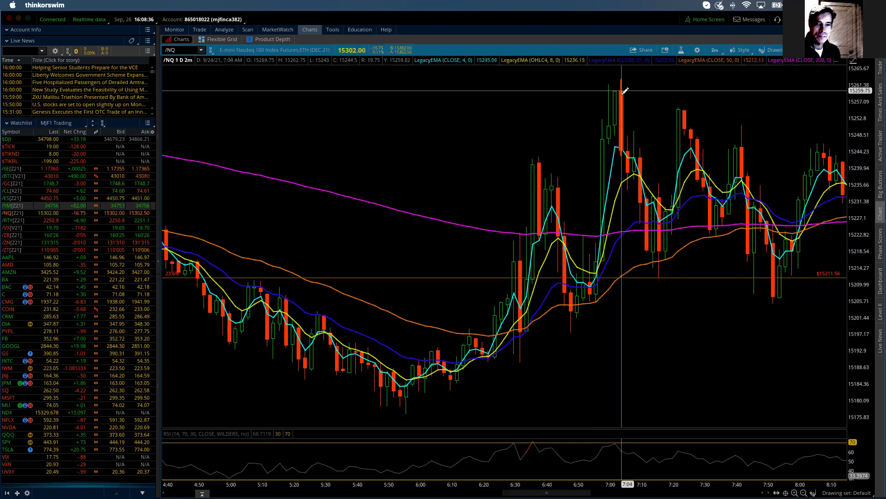
{"action": "scroll", "coordinate": [624, 140], "scroll_direction": "up", "scroll_amount": 1}
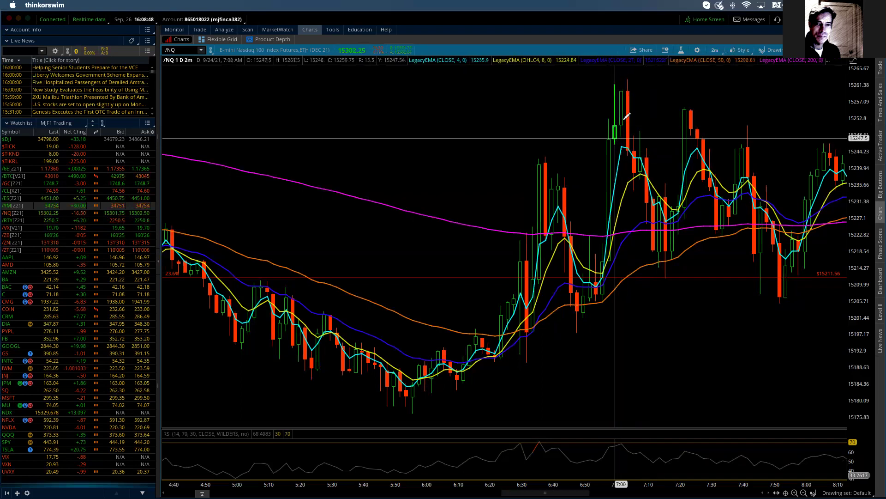
Switch the chart to the 1 D : 1m time frame and examine Friday's candles from about 6:07 to 7:14
{"action": "left_click", "coordinate": [717, 50]}
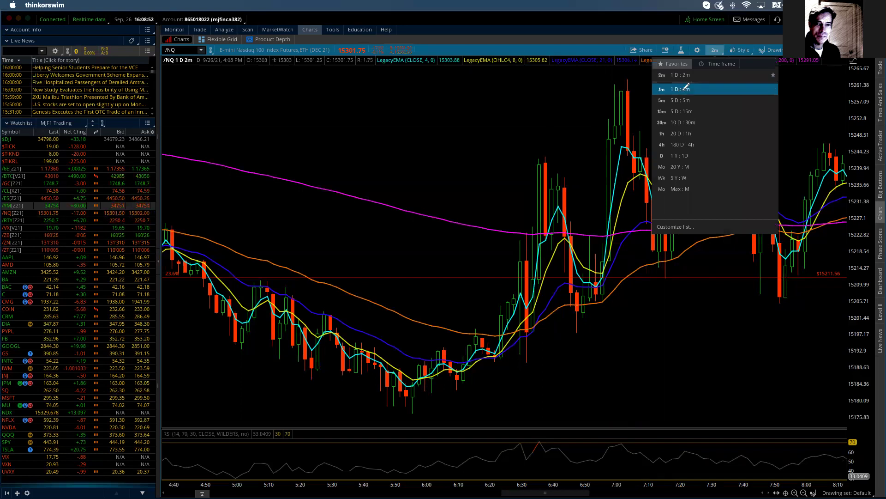
{"action": "left_click", "coordinate": [687, 88]}
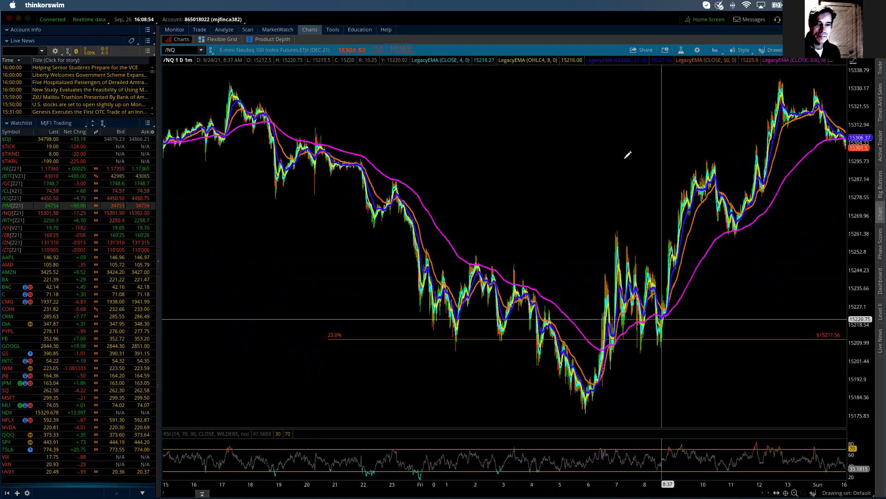
{"action": "left_click_drag", "start_coordinate": [563, 173], "coordinate": [695, 170]}
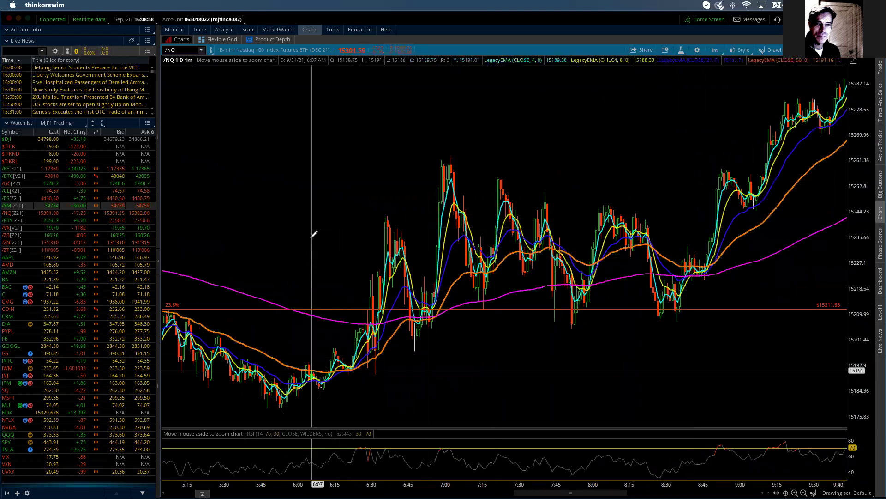
{"action": "left_click_drag", "start_coordinate": [480, 230], "coordinate": [476, 233]}
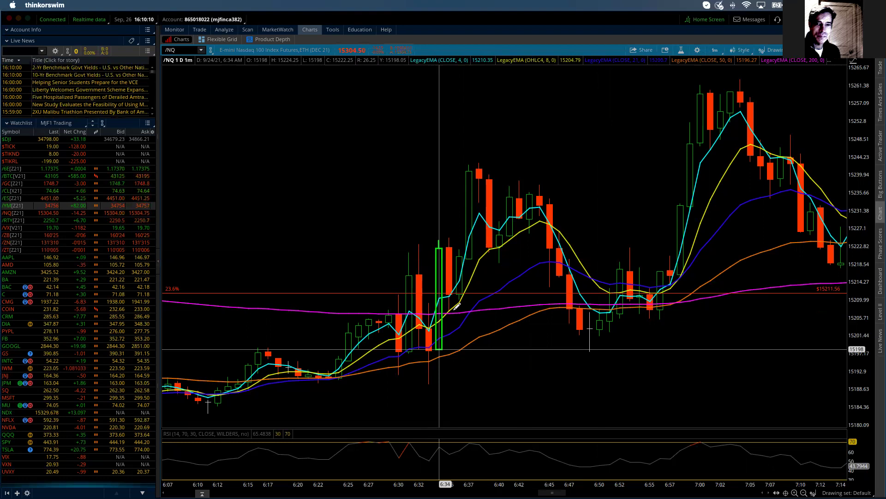
Switch the chart to the 10 D : 30m time frame to review the latest price against the Fibonacci extension levels
{"action": "left_click", "coordinate": [716, 50]}
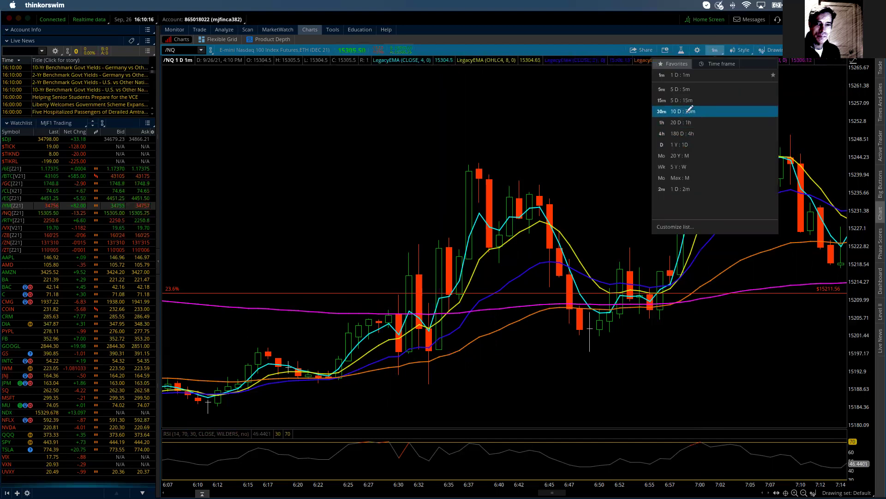
{"action": "left_click", "coordinate": [690, 111]}
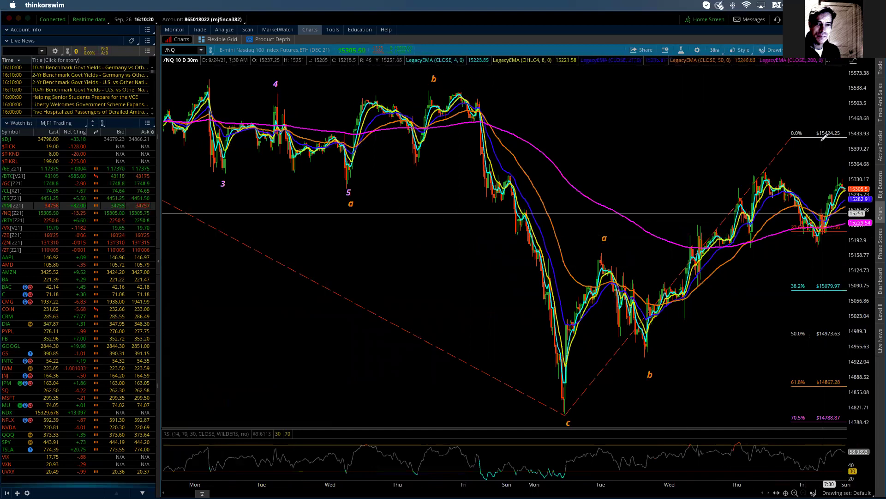
{"action": "left_click", "coordinate": [848, 201]}
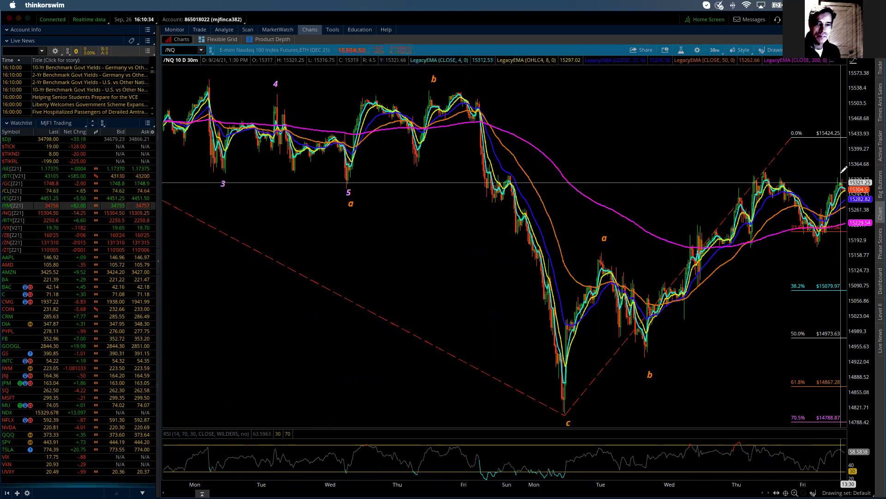
Return the chart to the 1 D : 1m time frame and enlarge Sunday's latest candles from about 15:43 to 16:10
{"action": "left_click", "coordinate": [714, 50]}
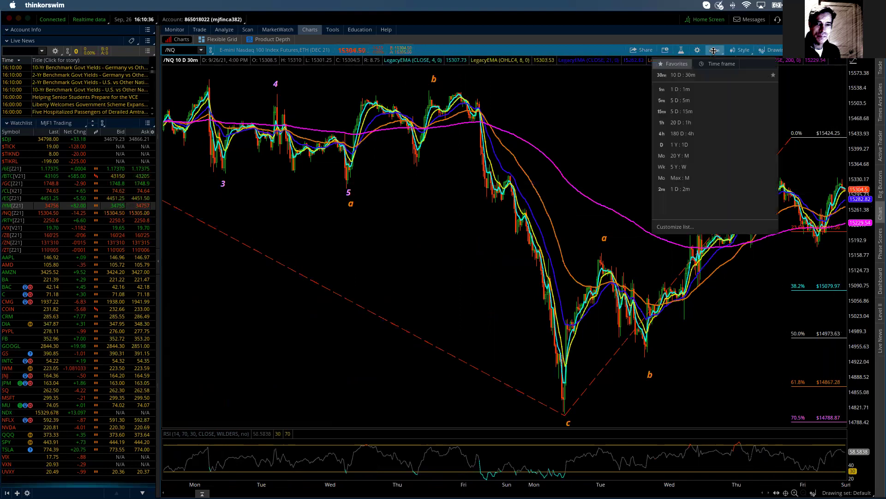
{"action": "left_click", "coordinate": [681, 89]}
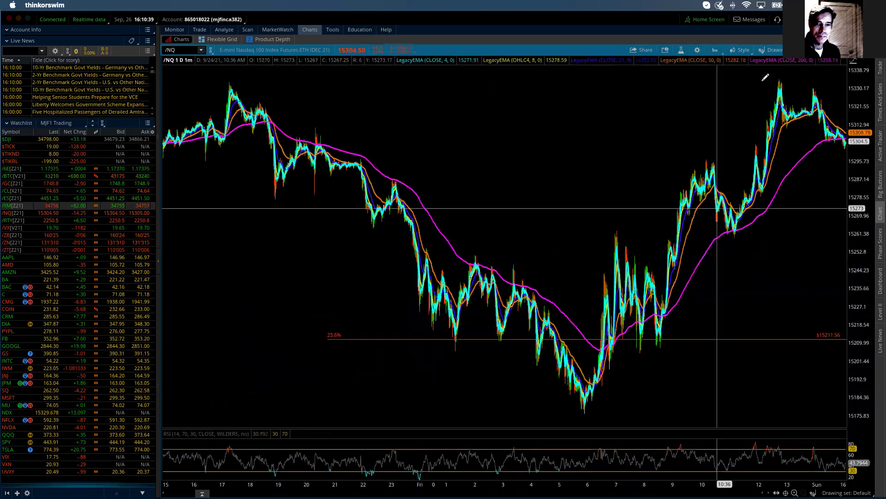
{"action": "left_click_drag", "start_coordinate": [876, 81], "coordinate": [876, 82]}
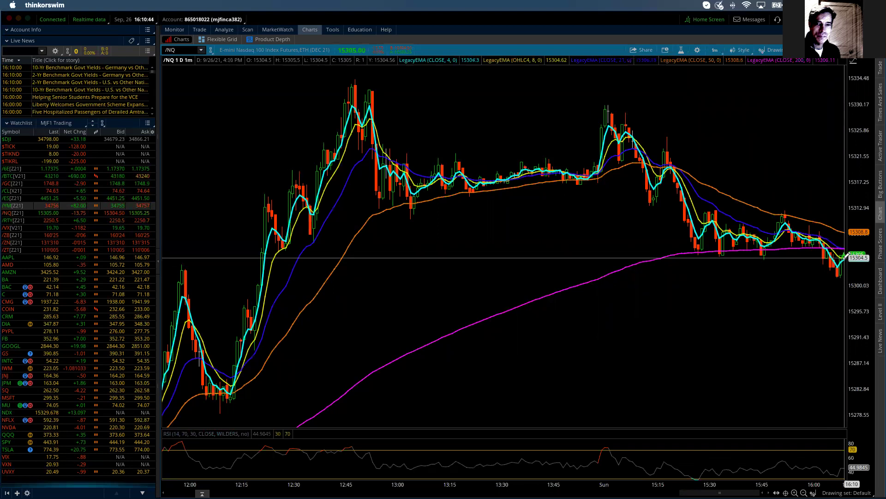
{"action": "left_click_drag", "start_coordinate": [757, 243], "coordinate": [878, 210]}
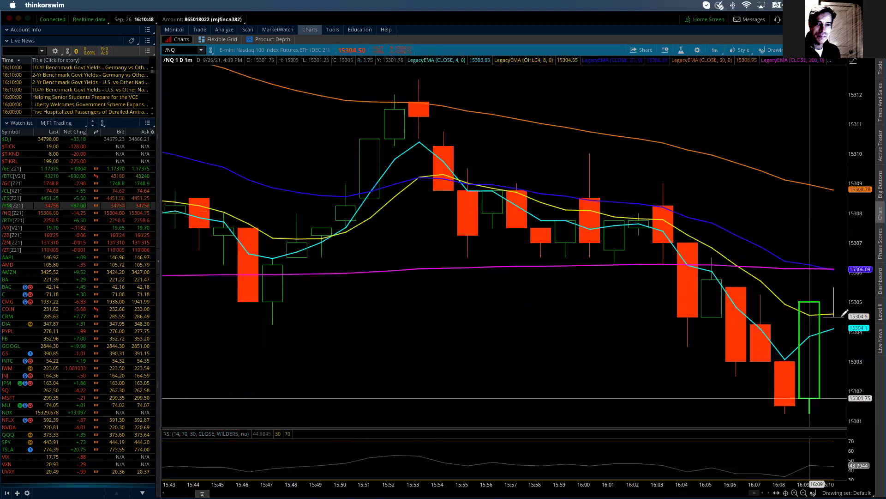